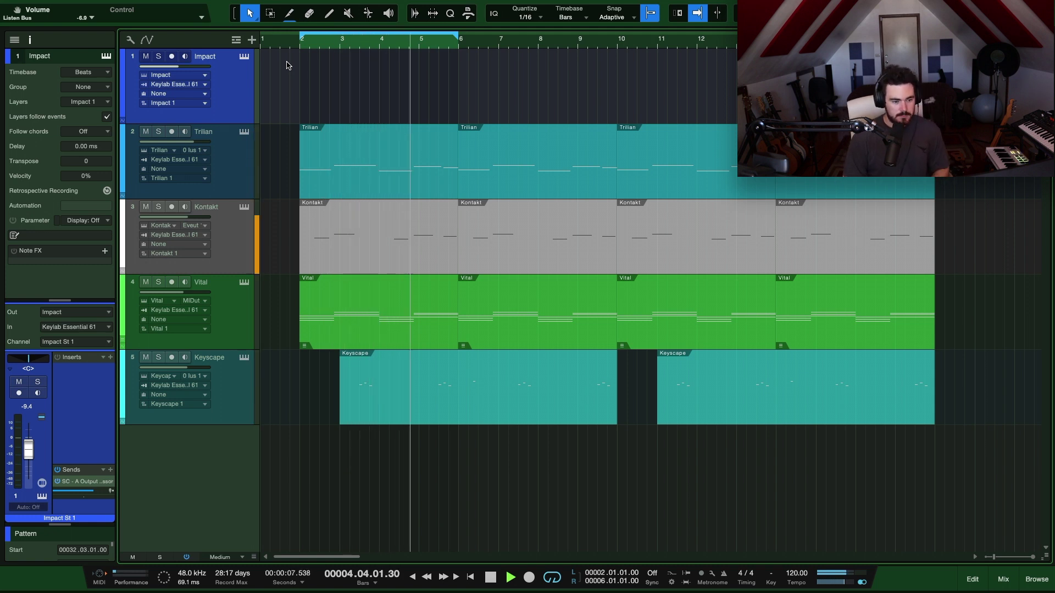
# Step: Stop playback, insert an empty pattern on the Impact track at bar 2, and extend it to bar 6
pyautogui.press('space')
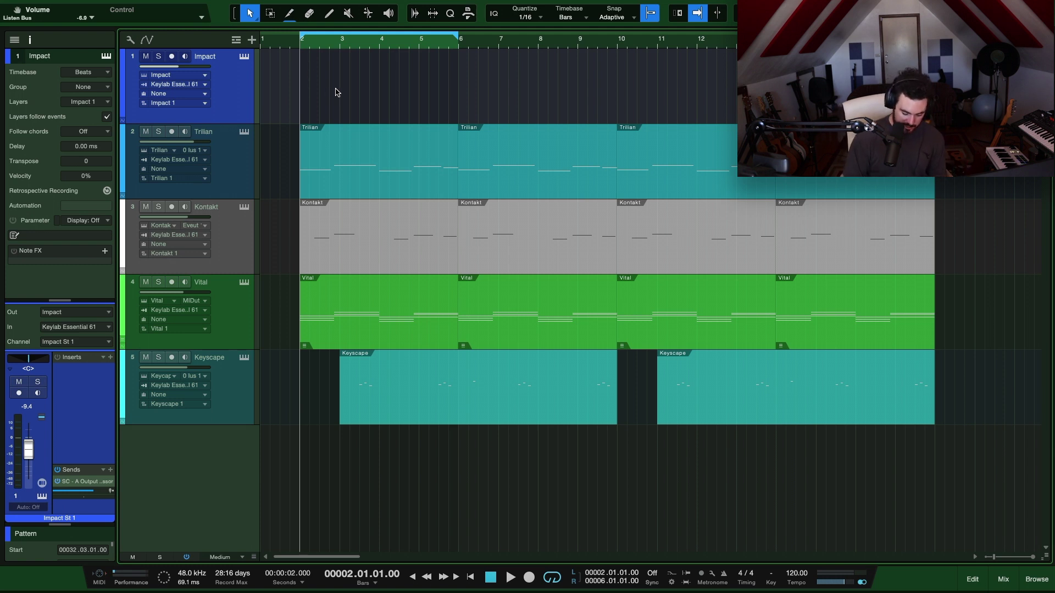
pyautogui.hotkey('ctrl', 'shift', 'p')
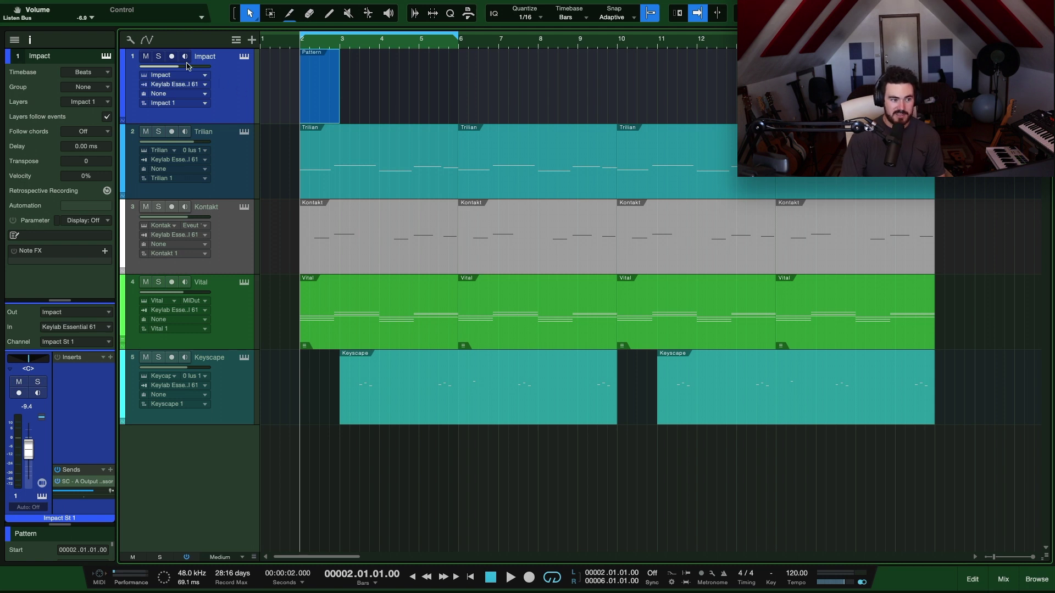
pyautogui.moveTo(333, 83); pyautogui.dragTo(458, 82)
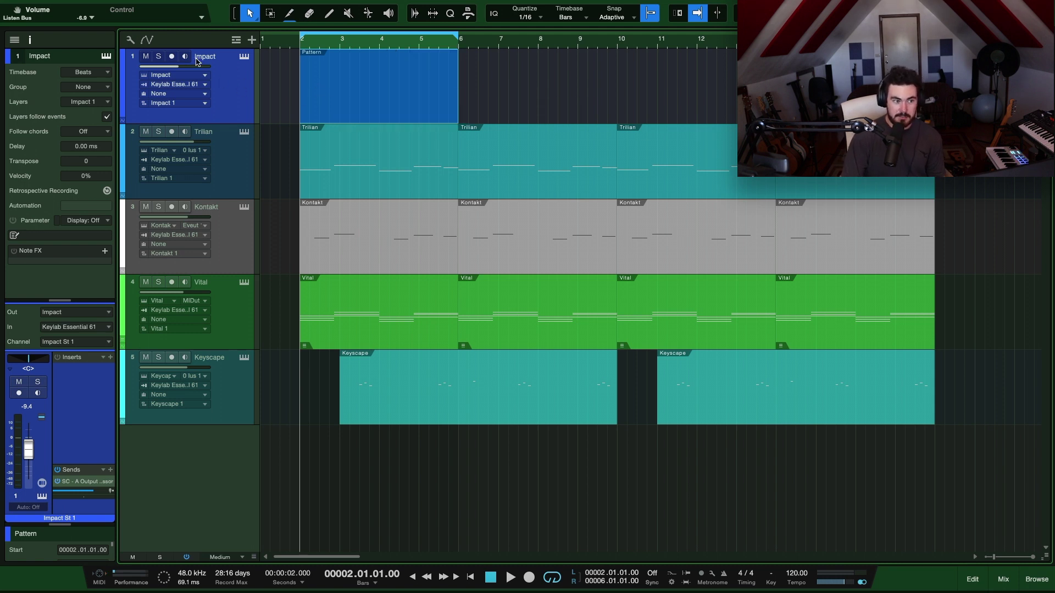
# Step: View the Impact track's instrument, audition its Snare Low pad, and close the instrument window
pyautogui.click(244, 57)
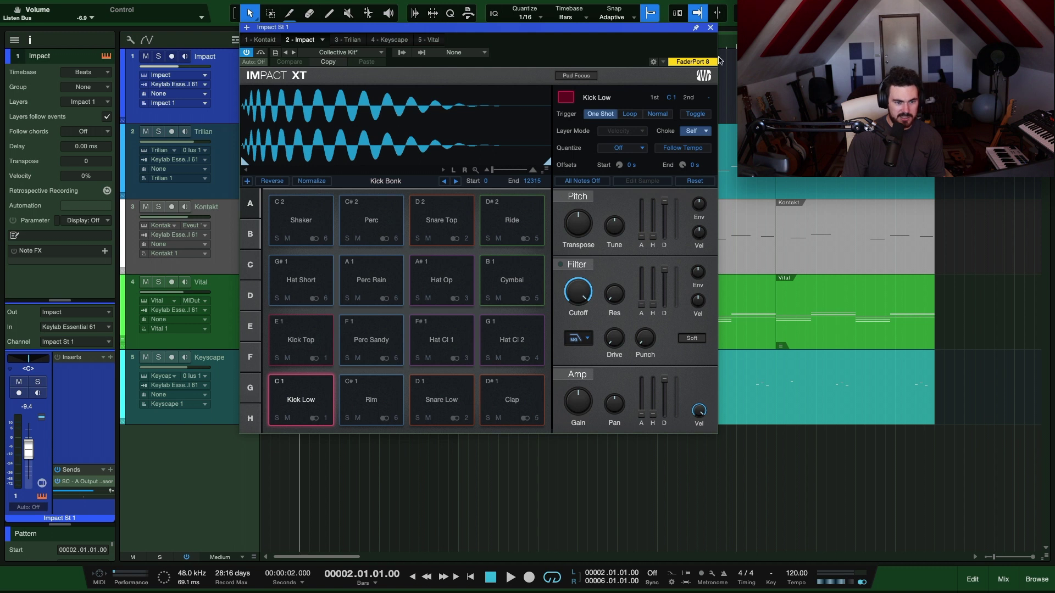
pyautogui.click(446, 401)
pyautogui.press('Escape')
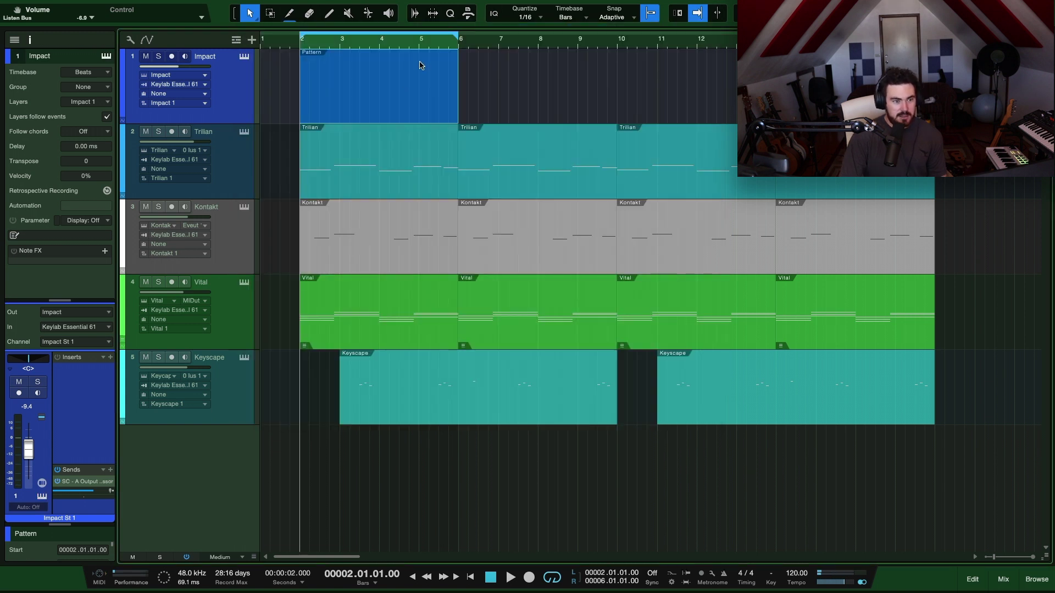
# Step: Open the new Impact pattern for editing and program Kick Low hits on steps 1, 5, 9 and 13
pyautogui.doubleClick(439, 70)
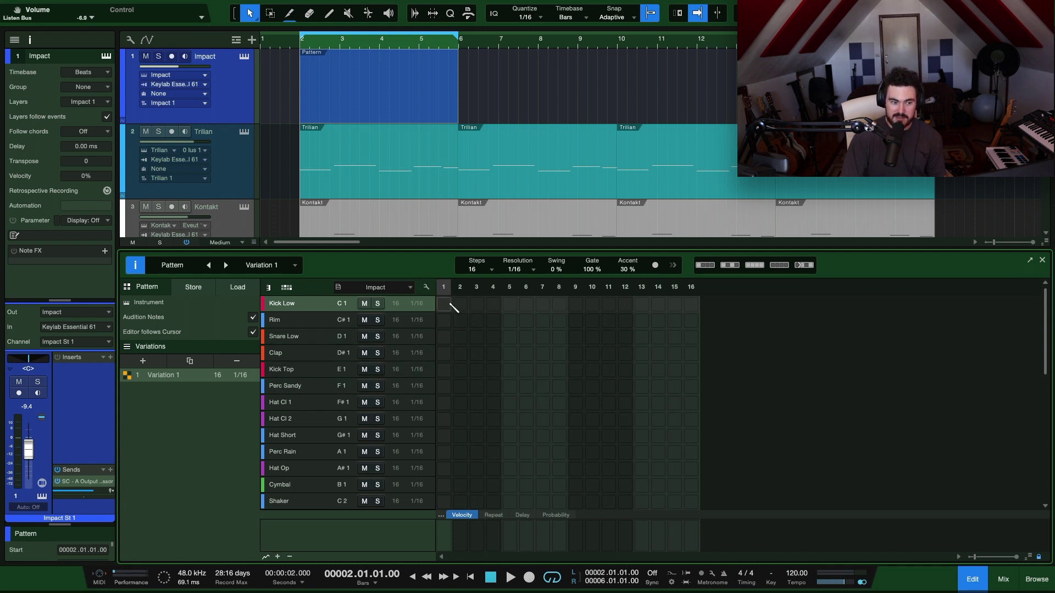
pyautogui.scroll(-3, 302, 432)
pyautogui.scroll(3, 301, 432)
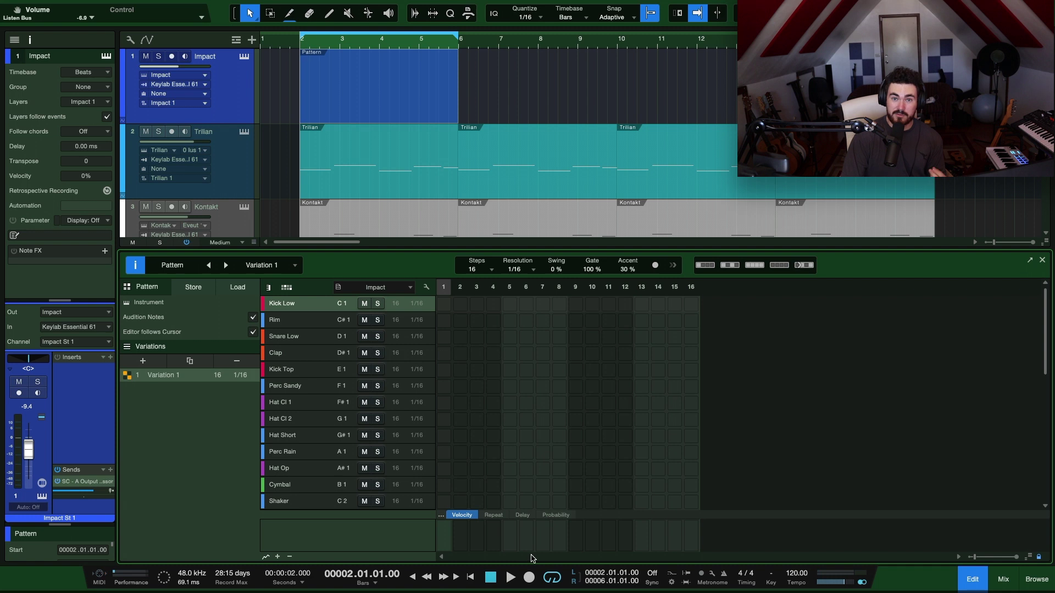
pyautogui.click(444, 304)
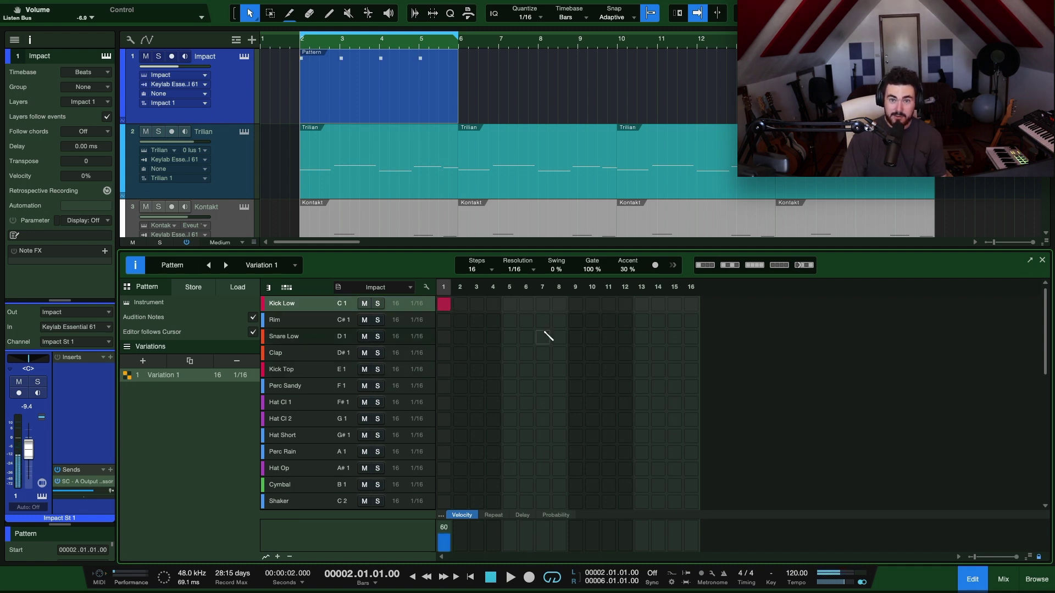
pyautogui.click(510, 304)
pyautogui.click(576, 304)
pyautogui.click(641, 304)
# Step: Start playback and add Snare Low hits on steps 5 and 13 of the pattern
pyautogui.press('space')
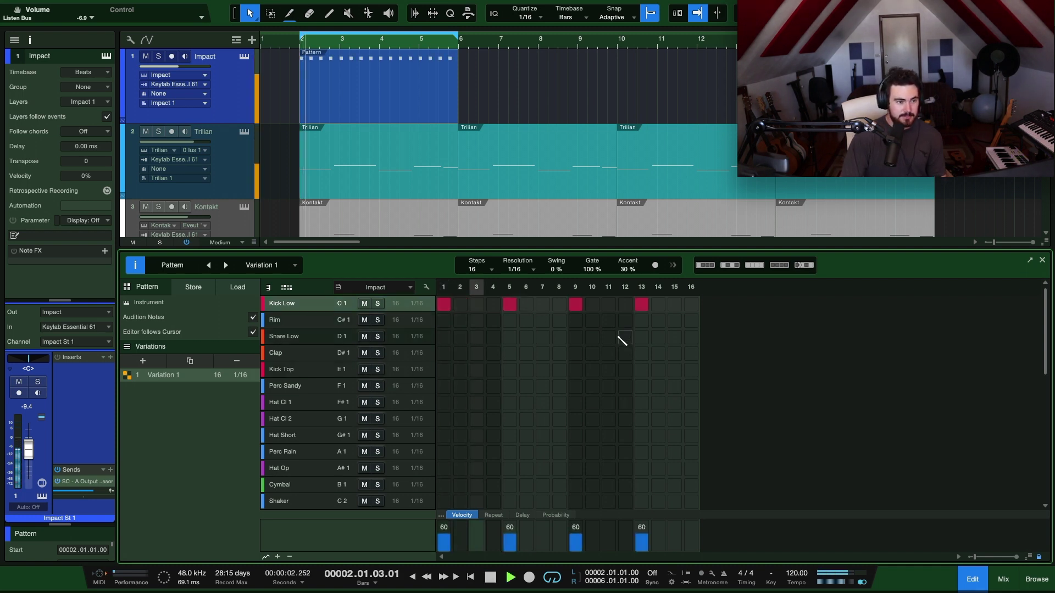
pyautogui.click(510, 337)
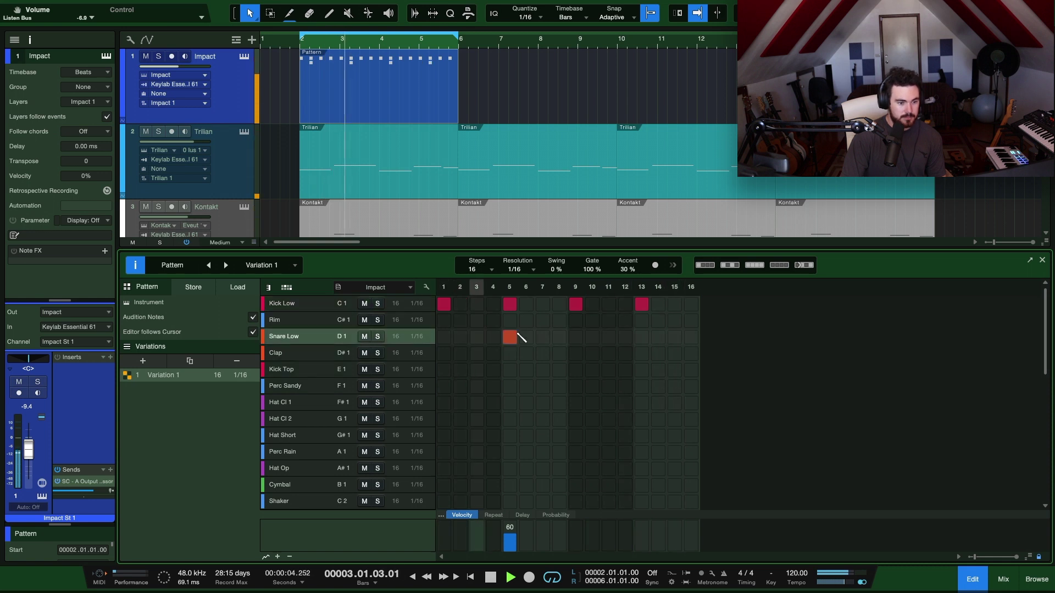
pyautogui.click(643, 337)
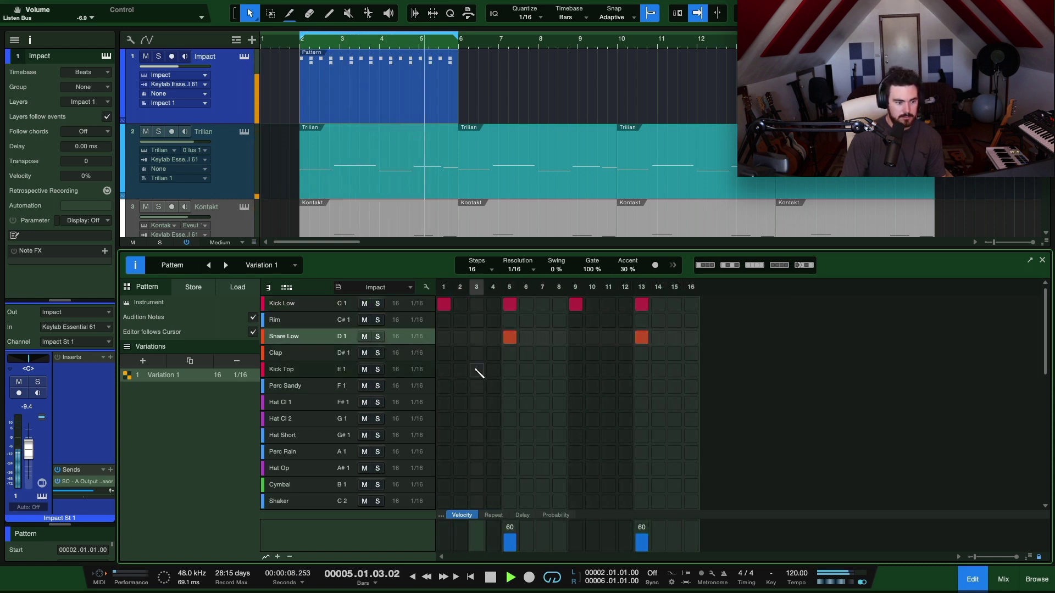
# Step: Stop playback and program Hat Cl 1 hits on steps 3, 7, 11 and 15
pyautogui.click(477, 403)
pyautogui.press('space')
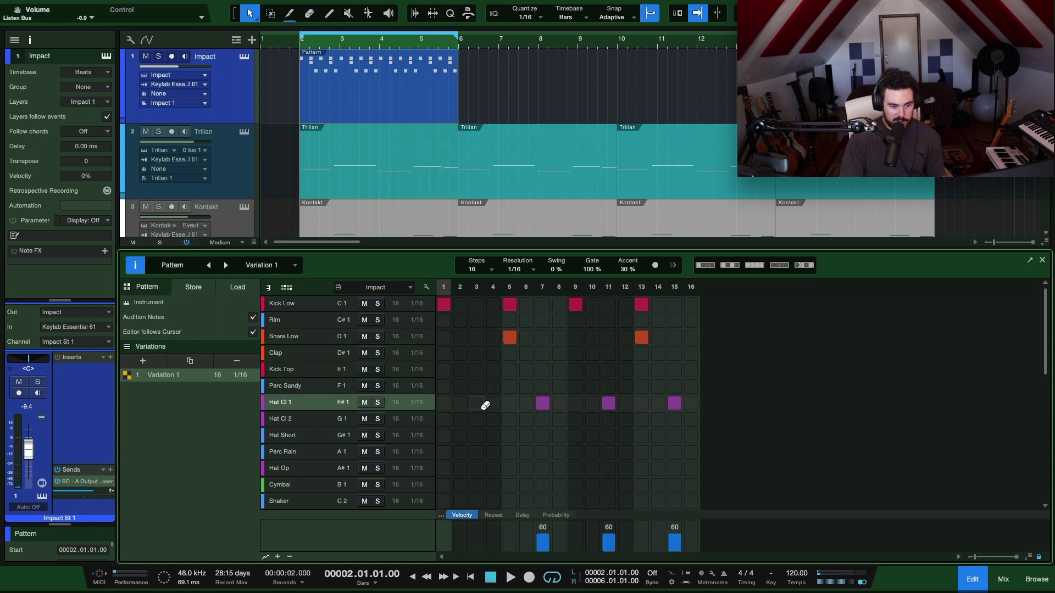
pyautogui.click(543, 403)
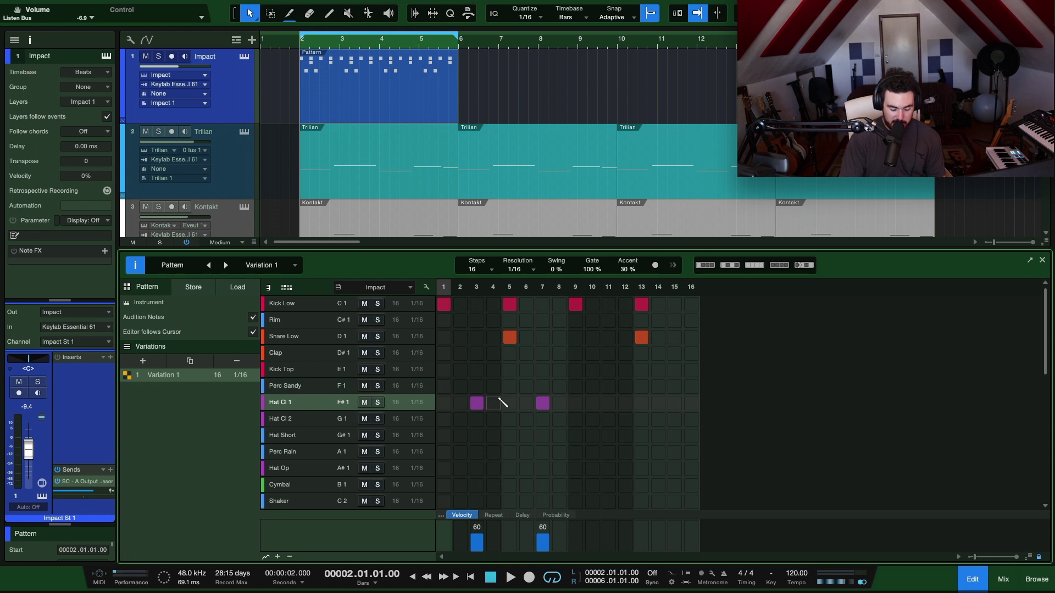
pyautogui.click(609, 403)
pyautogui.click(675, 403)
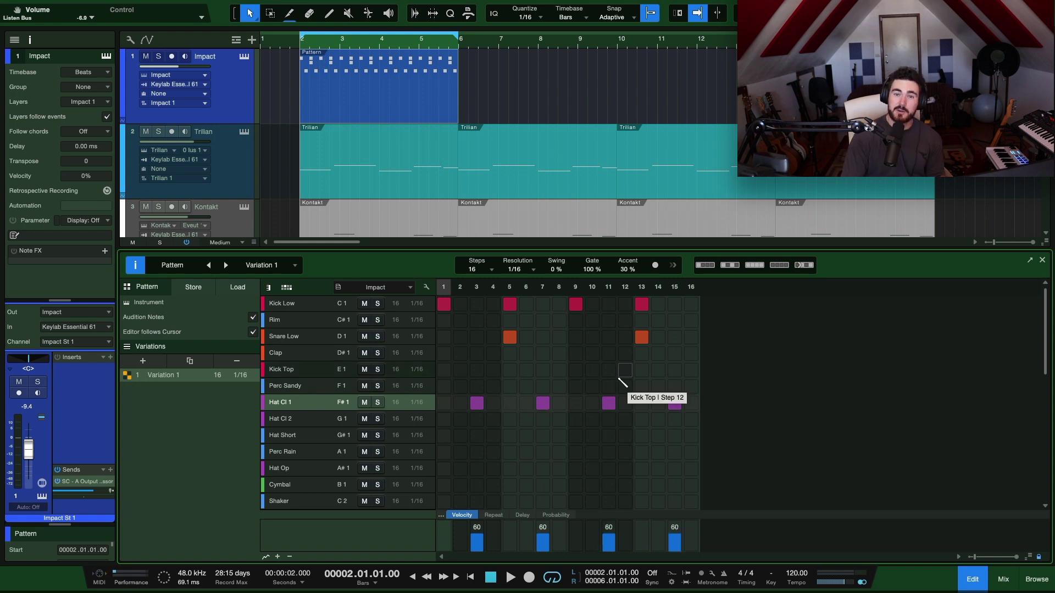
# Step: During playback, program Hat Cl 2 on every odd step, alternating velocity 60 and 12 from step 1
pyautogui.press('space')
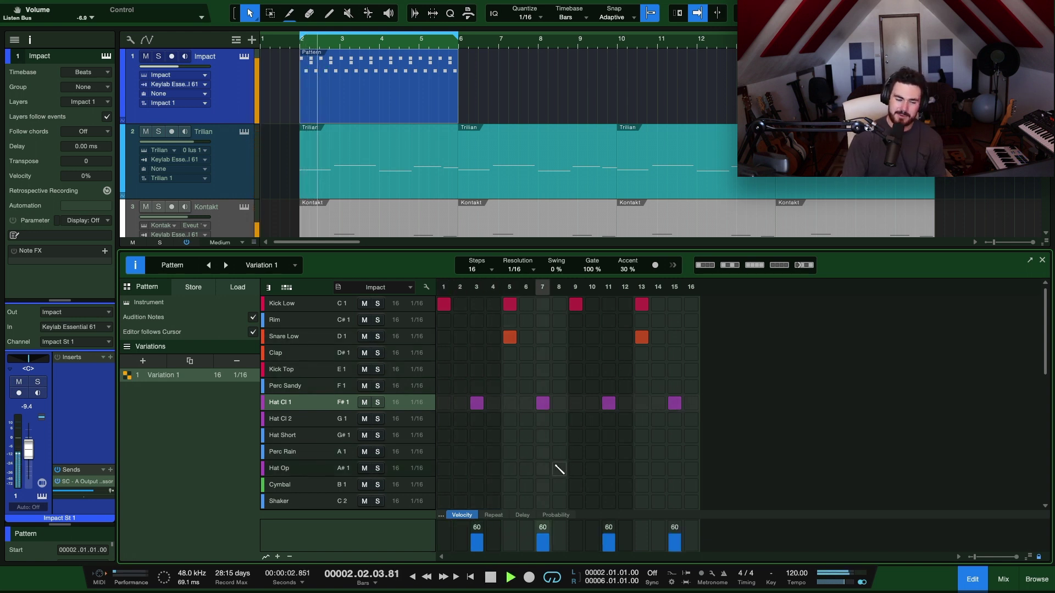
pyautogui.click(444, 420)
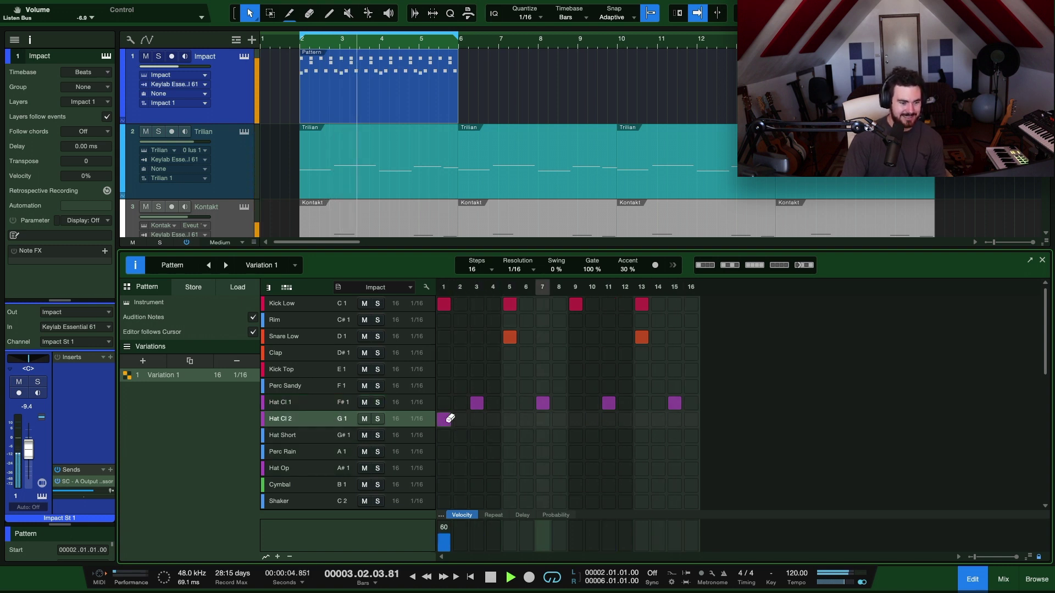
pyautogui.click(477, 419)
pyautogui.moveTo(477, 535); pyautogui.dragTo(479, 548)
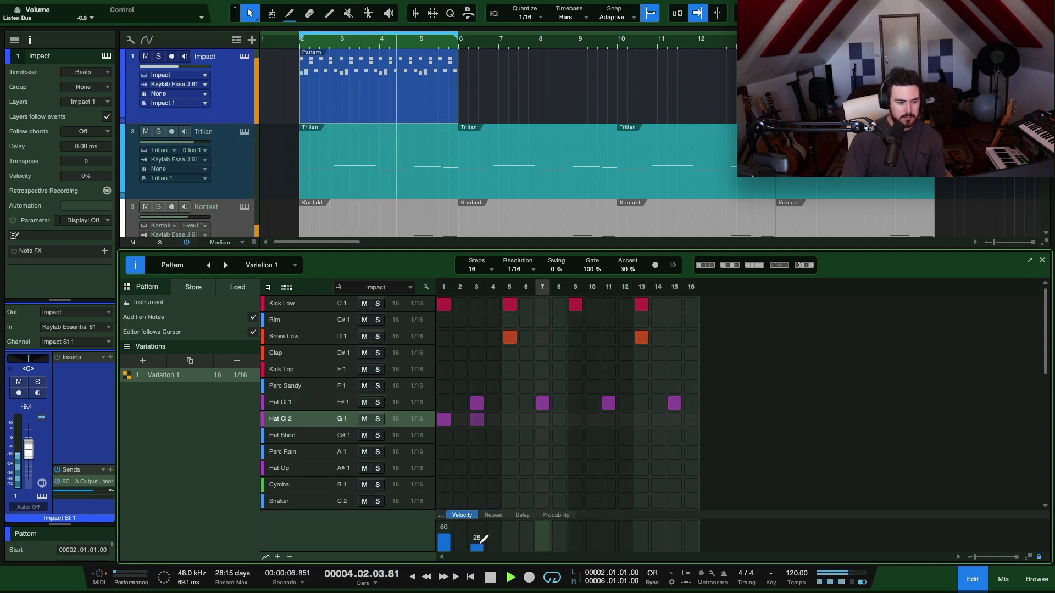
pyautogui.hotkey('ctrl', 'd')
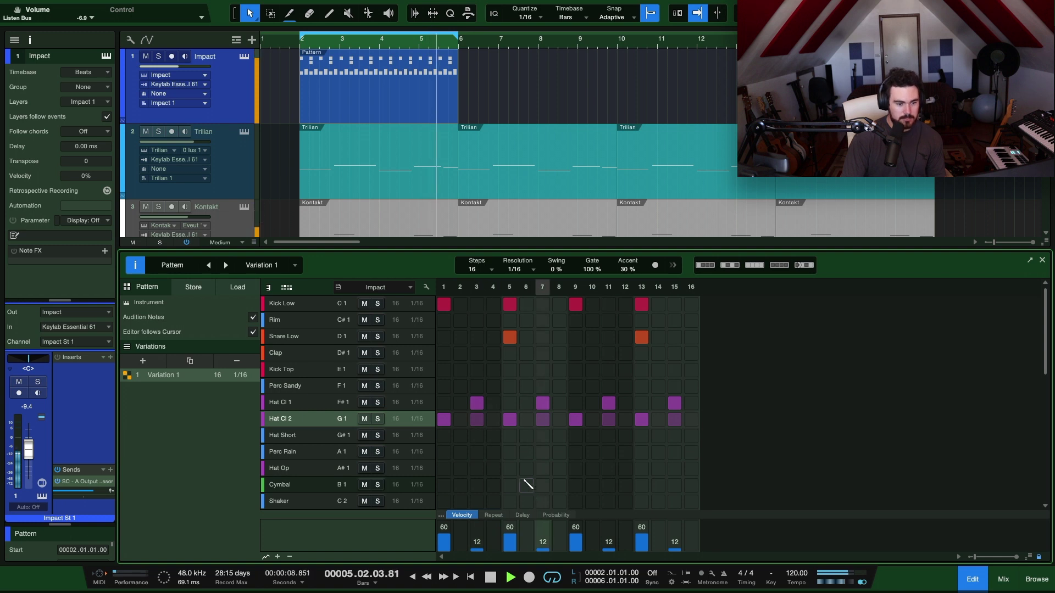
# Step: Audition the Perc Rain and Clap sounds, add a Clap hit on step 7, and stop playback
pyautogui.click(305, 452)
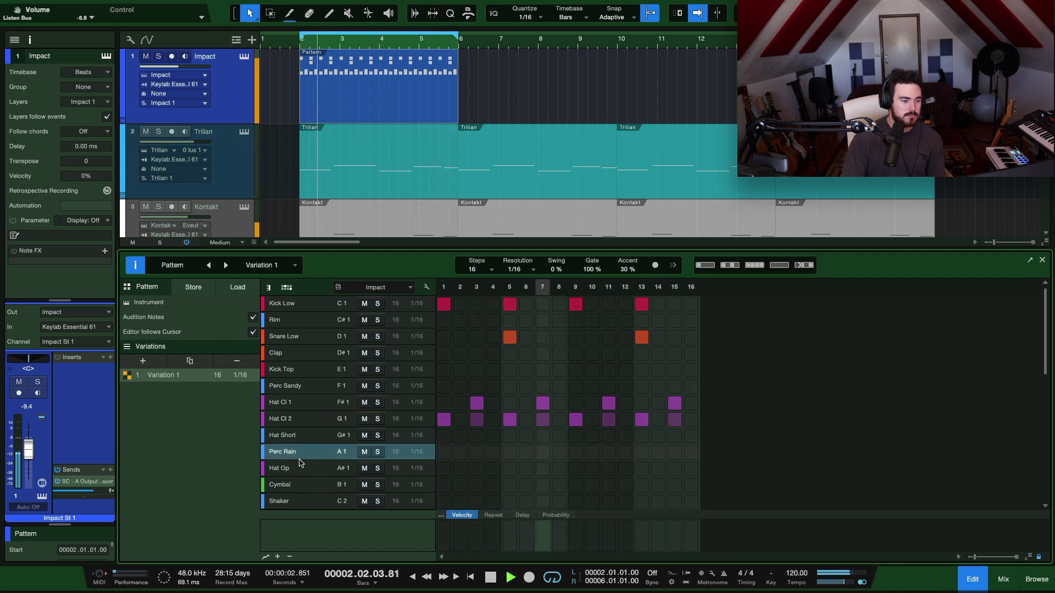
pyautogui.click(311, 357)
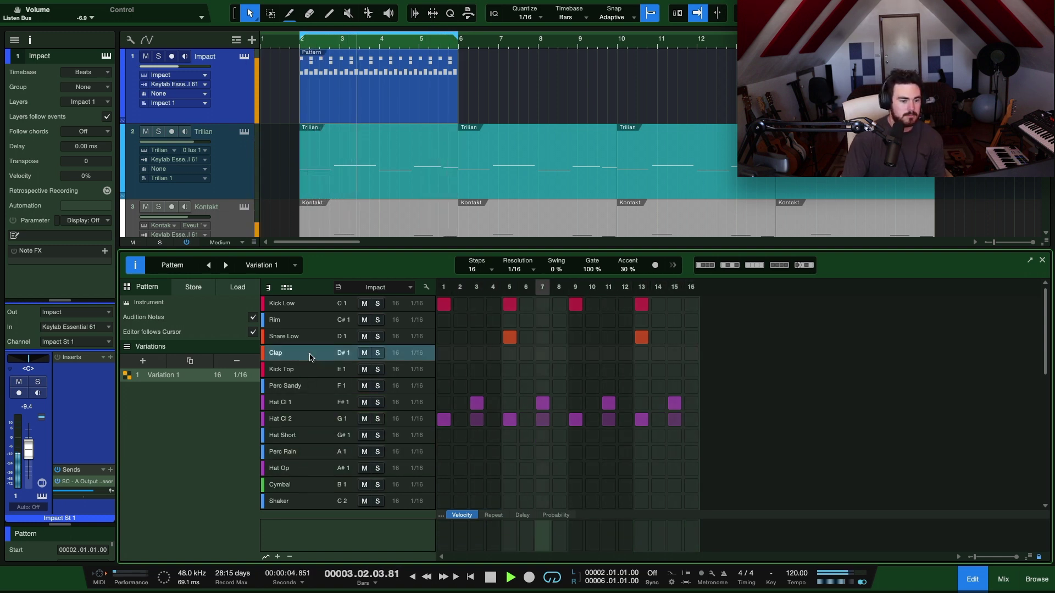
pyautogui.click(544, 352)
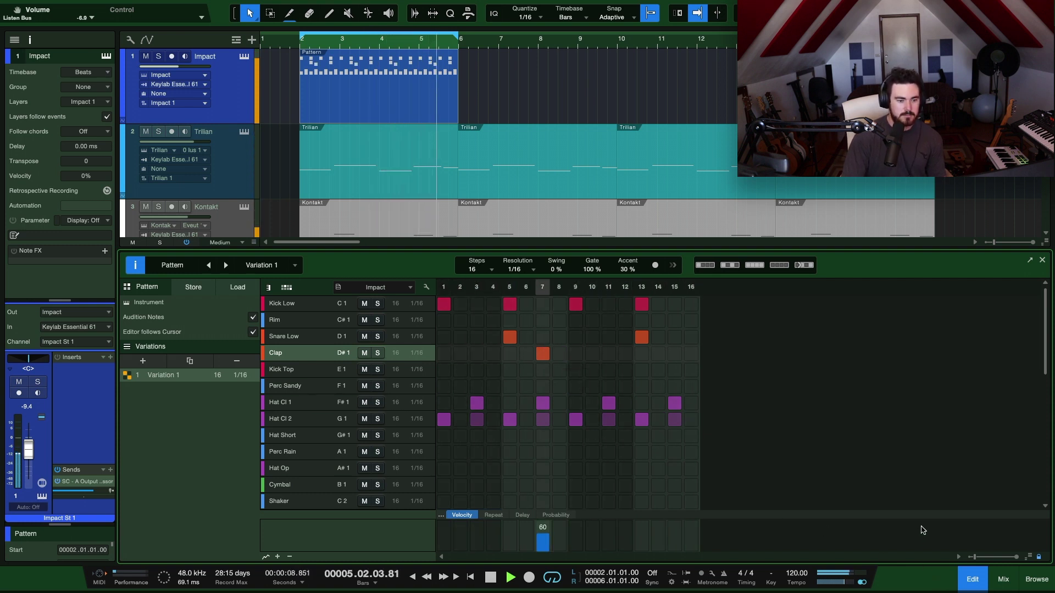
pyautogui.press('space')
# Step: Try 3 and 10 repeats on the step 7 Clap hit during playback and reset its repeat value to 0
pyautogui.click(494, 515)
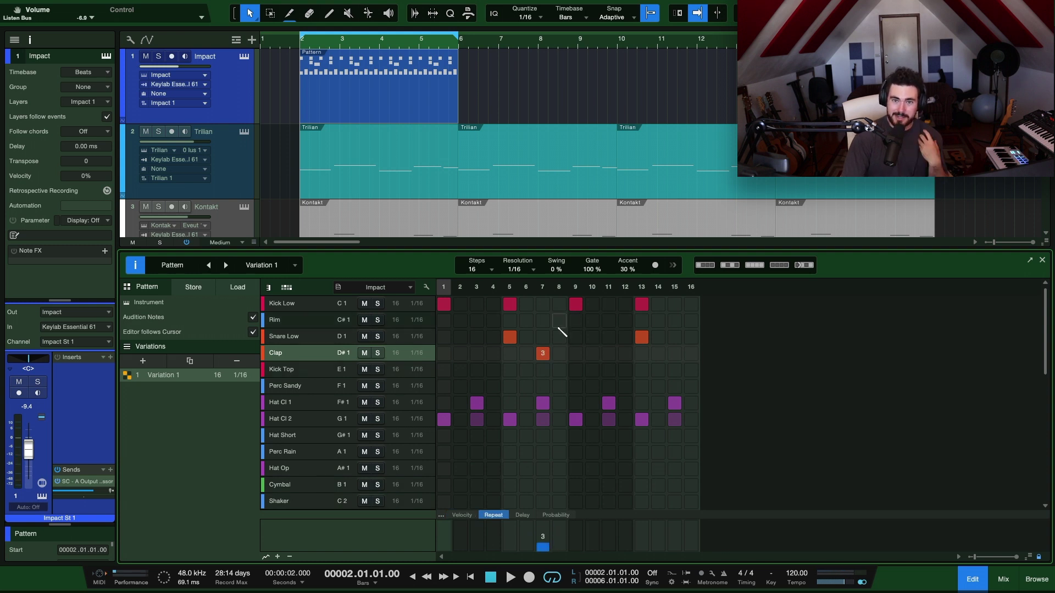
pyautogui.press('space')
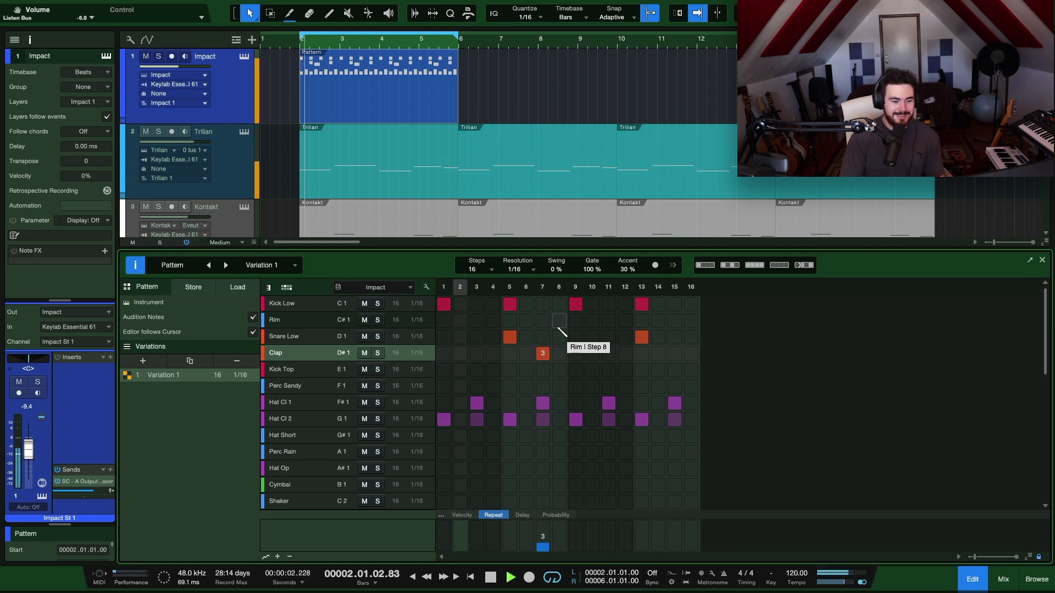
pyautogui.moveTo(548, 535); pyautogui.dragTo(549, 523)
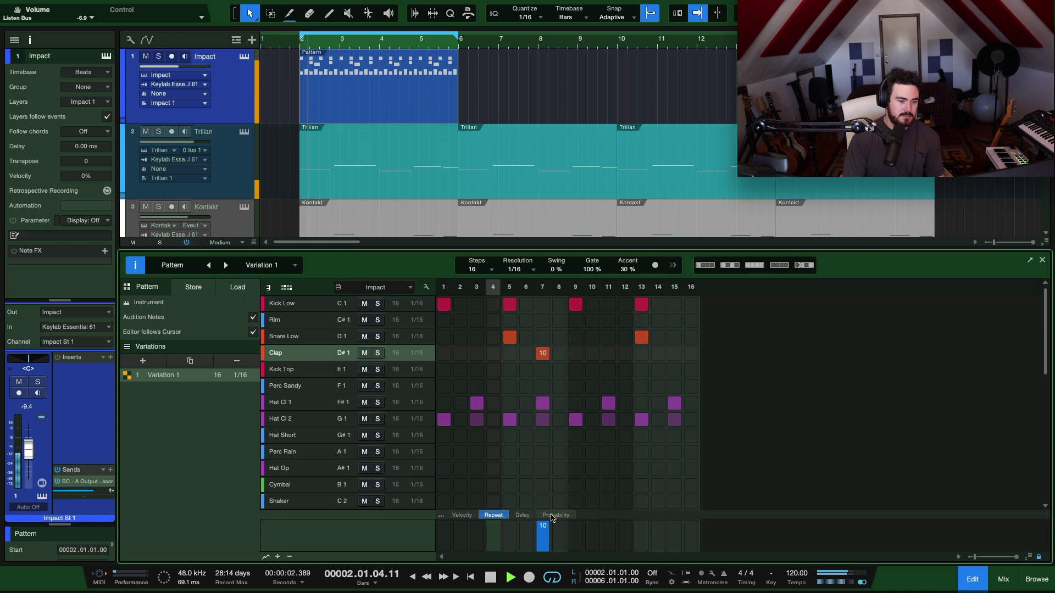
pyautogui.moveTo(543, 534); pyautogui.dragTo(544, 551)
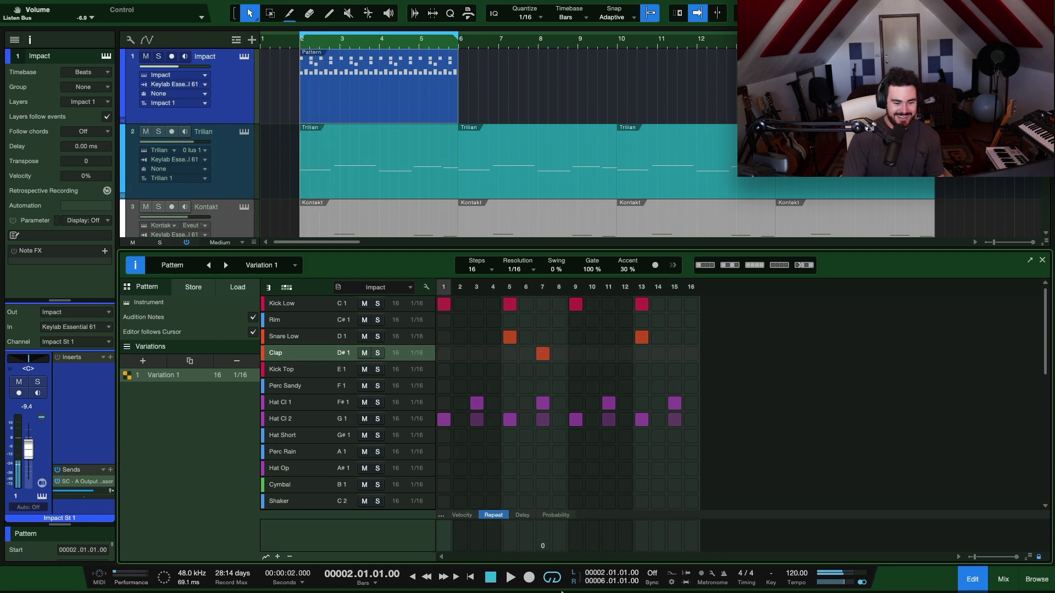
# Step: Set the step 7 Clap hit's probability to 53%, play the pattern back, and close the editor
pyautogui.click(549, 515)
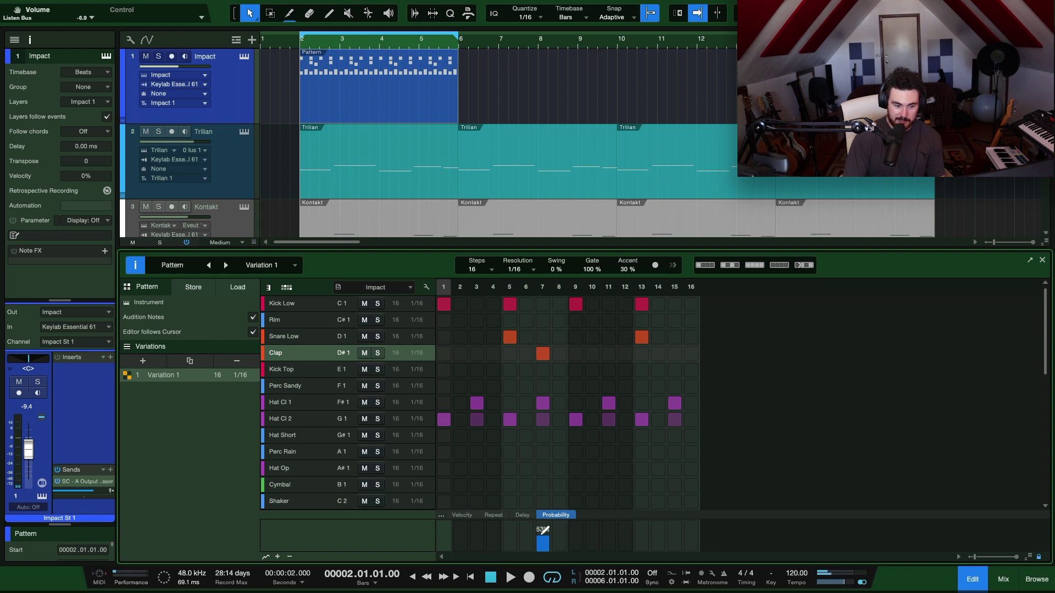
pyautogui.press('space')
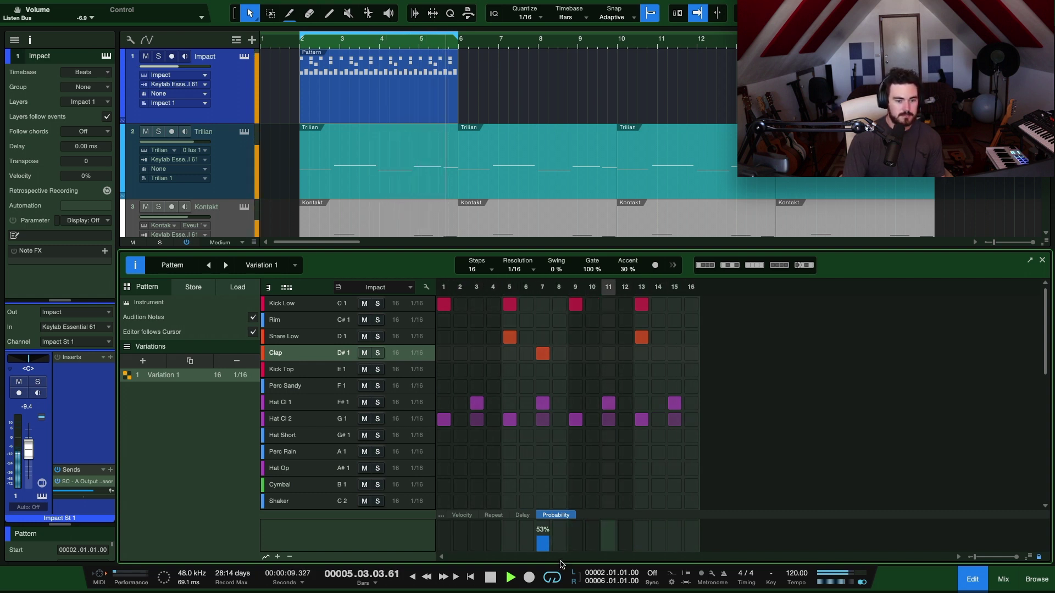
pyautogui.press('space')
pyautogui.press('F2')
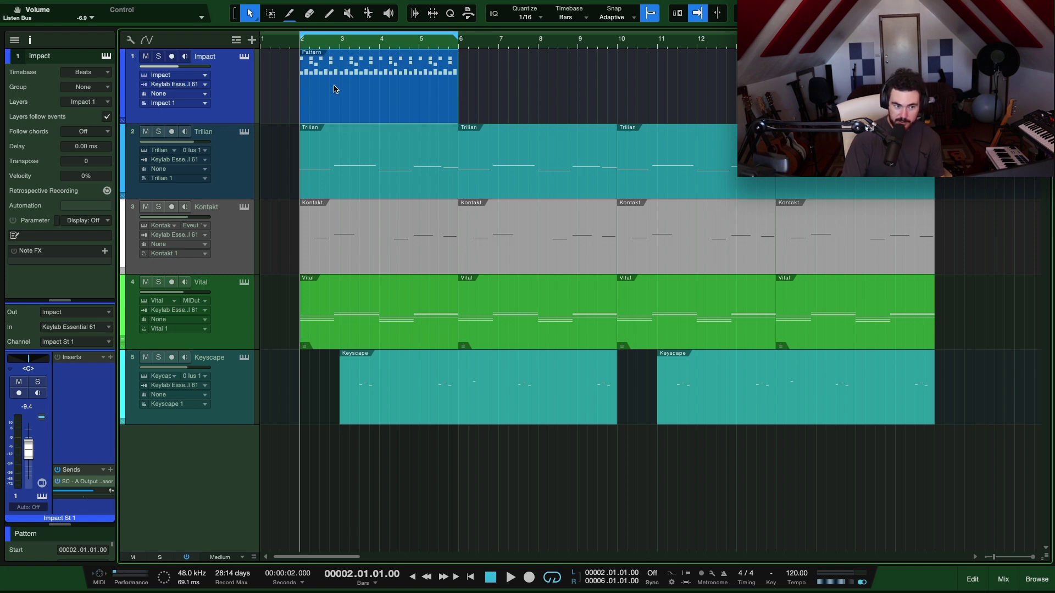
# Step: Place a shared copy of the Impact pattern beyond the arrangement at bar 20, beat 4, and color the copy purple
pyautogui.scroll(-3, 335, 89)
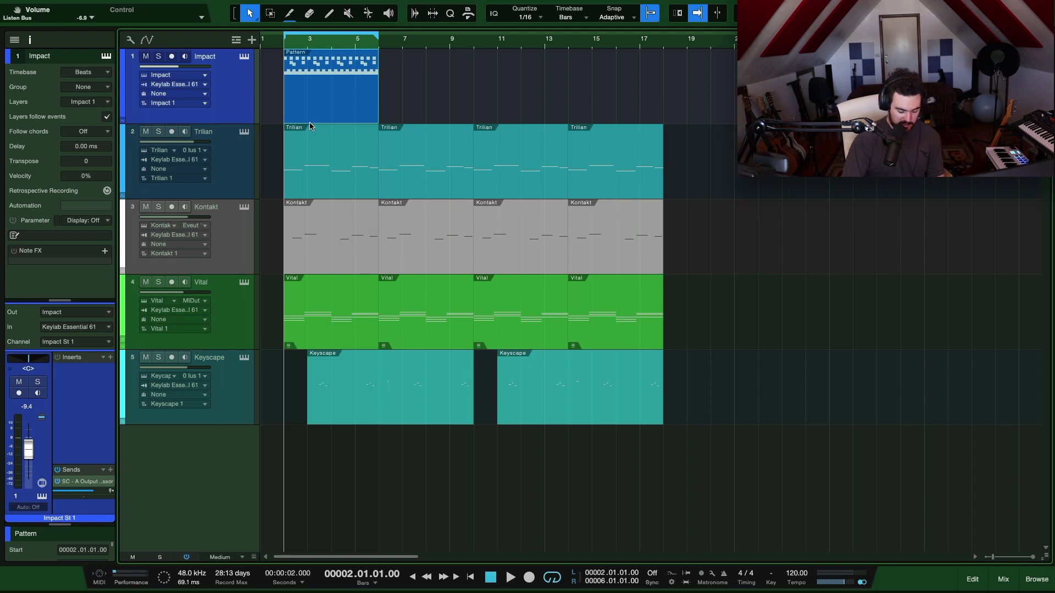
pyautogui.moveTo(309, 102); pyautogui.dragTo(756, 102)
pyautogui.rightClick(755, 102)
pyautogui.click(717, 212)
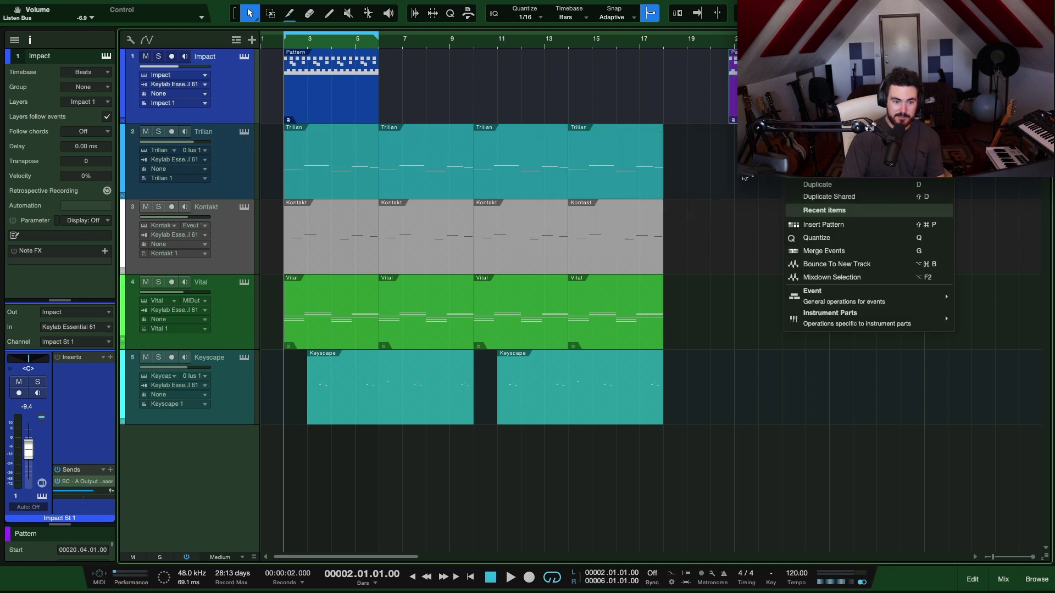
# Step: Convert the original Impact pattern at bar 2 into a regular instrument part and deselect it
pyautogui.click(325, 82)
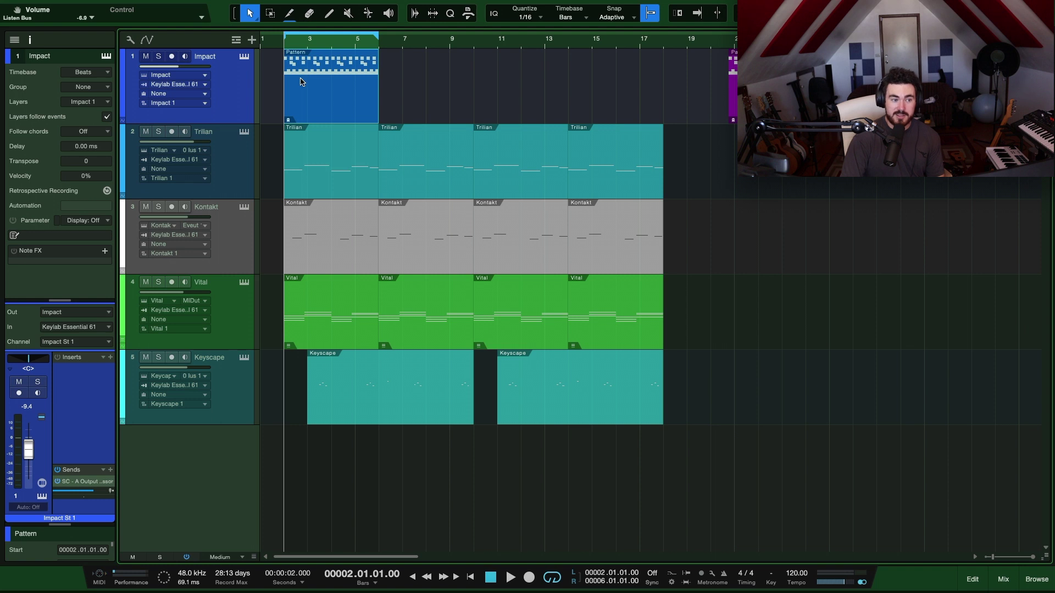
pyautogui.hotkey('ctrl', 'shift', 'd')
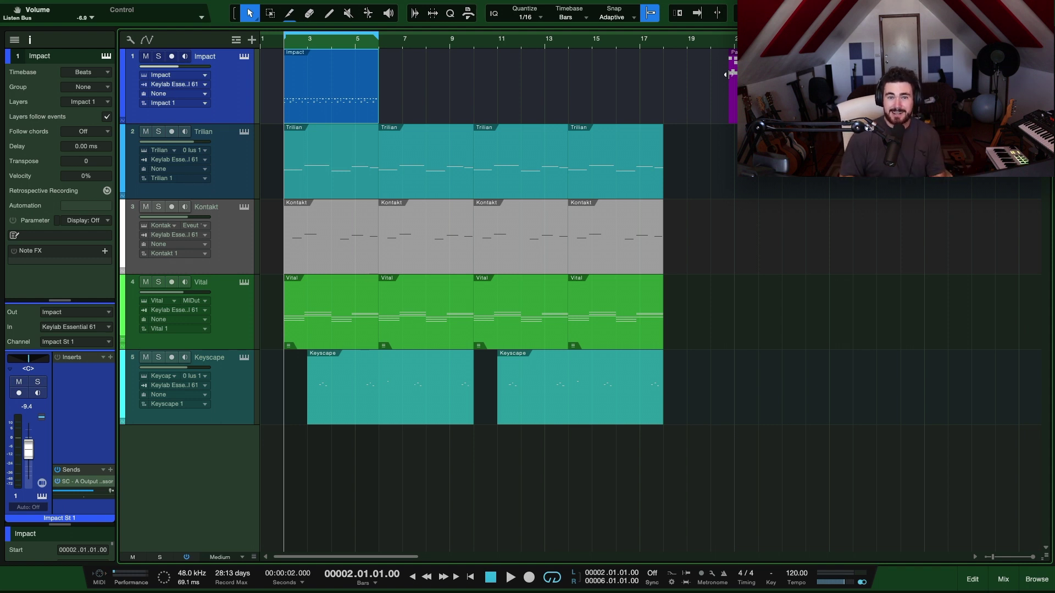
pyautogui.click(687, 88)
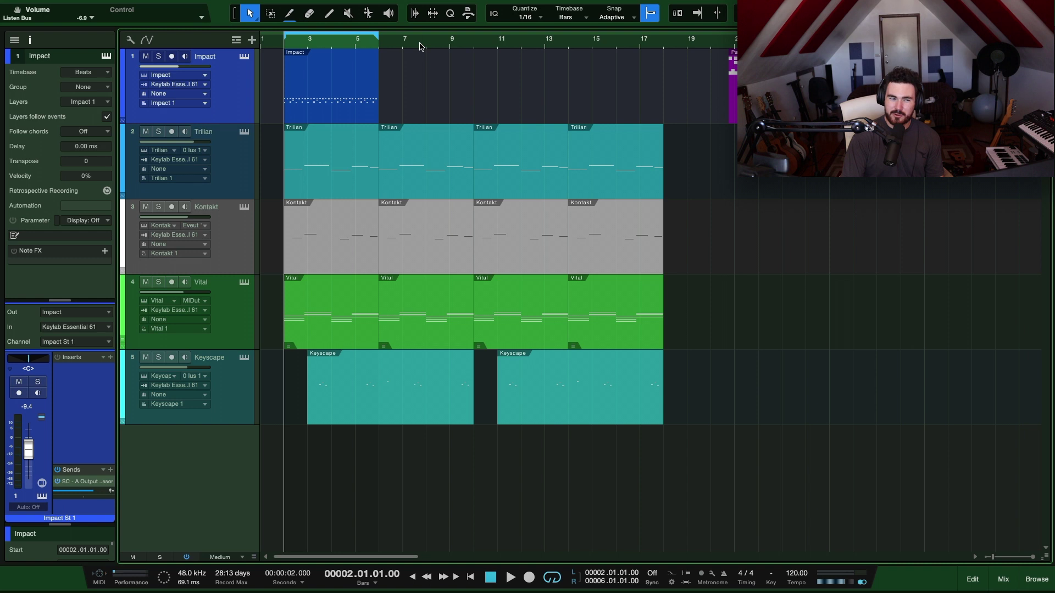
# Step: Open the converted Impact part in the note editor and fit all of its drum notes in view
pyautogui.click(376, 96)
pyautogui.press('z')
pyautogui.doubleClick(375, 96)
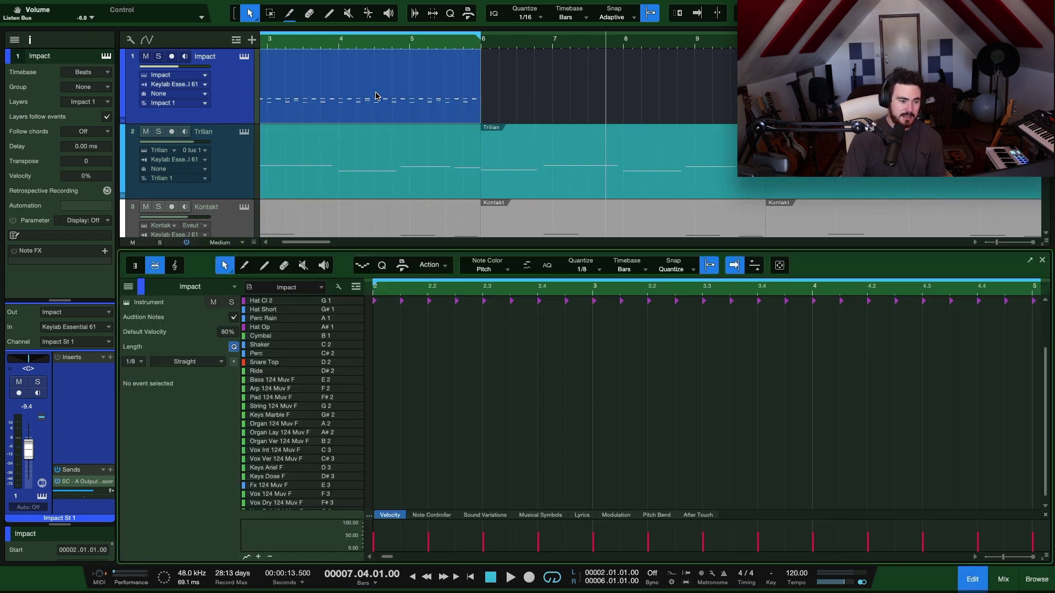
pyautogui.press('z')
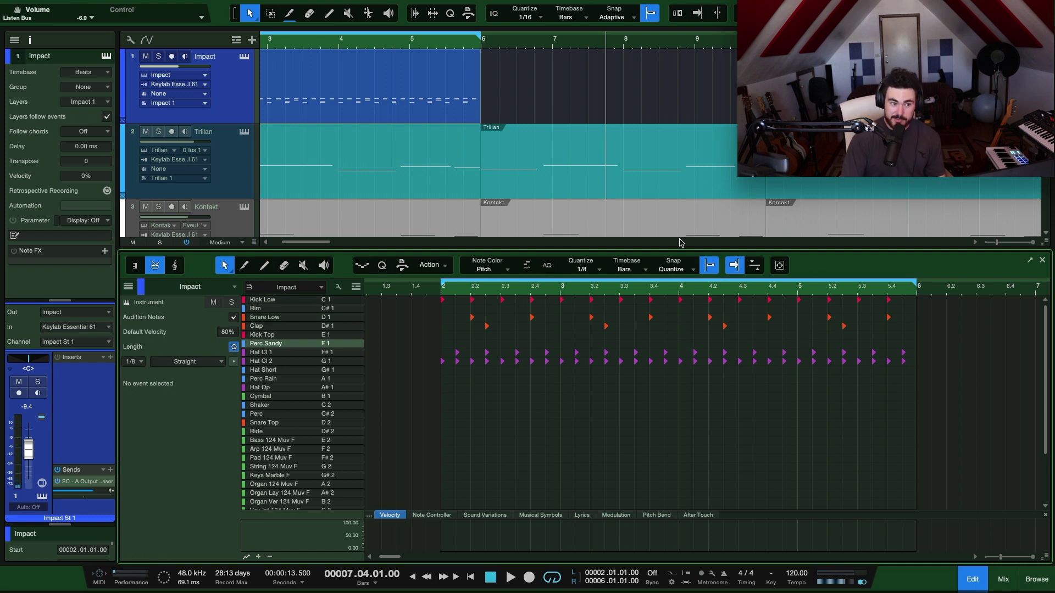
# Step: Solo the Impact track and play back the converted drum part from bar 2 on its own
pyautogui.hscroll(-3, 456, 85)
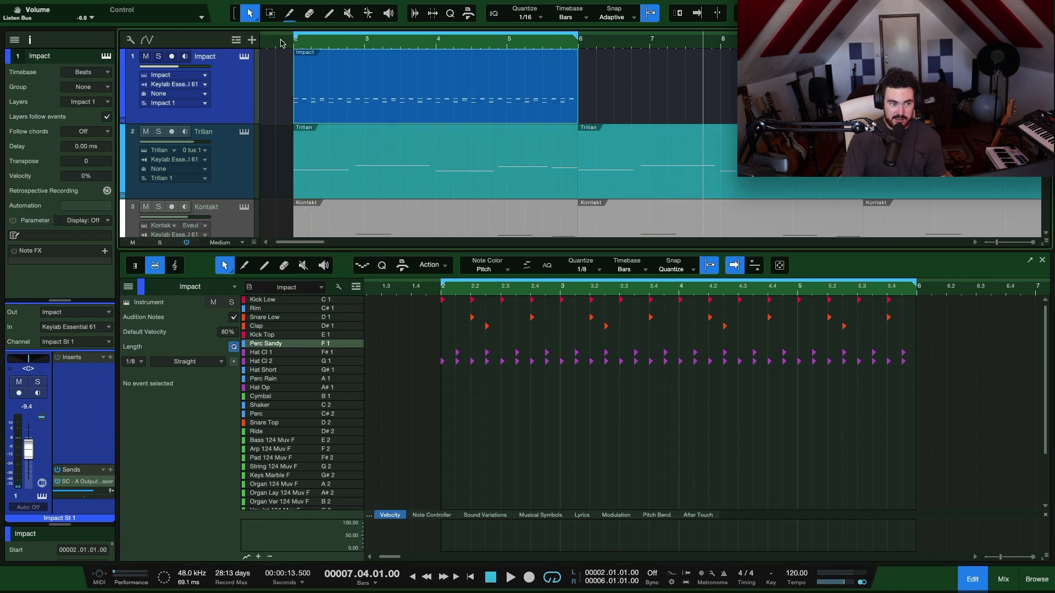
pyautogui.press('space')
pyautogui.press('s')
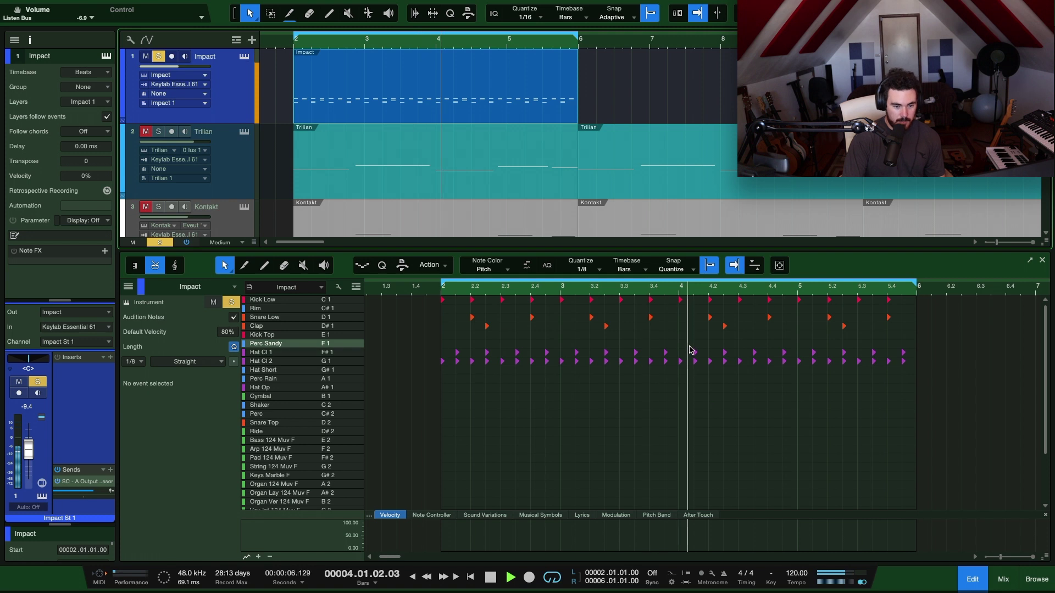
pyautogui.press('space')
# Step: Set the note editor's quantize to 1/16 and add a Kick Low note on bar 3's last sixteenth with about 13% velocity
pyautogui.press('e')
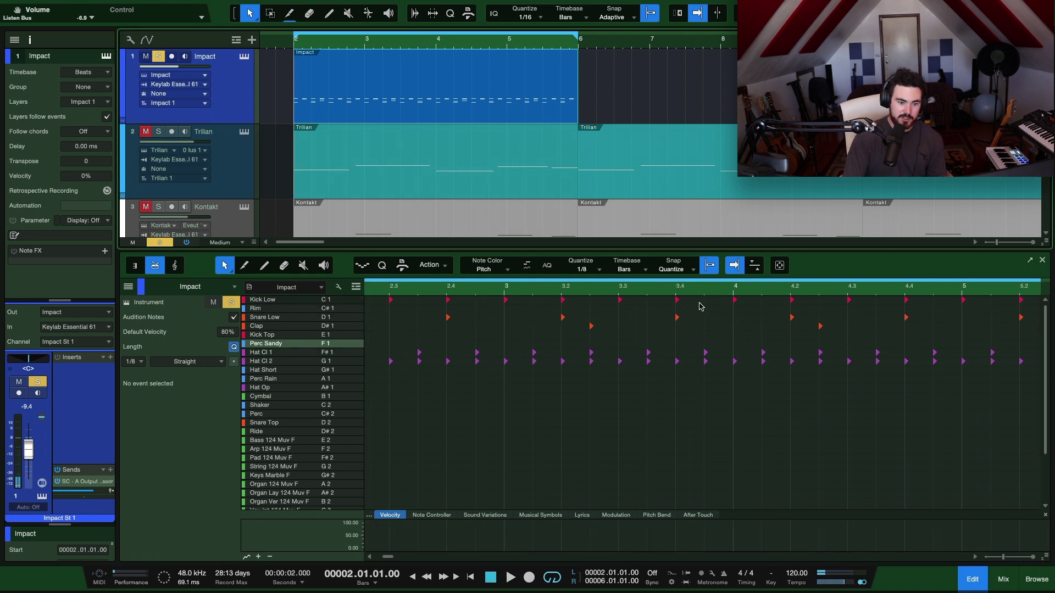
pyautogui.click(581, 269)
pyautogui.click(680, 297)
pyautogui.click(720, 299)
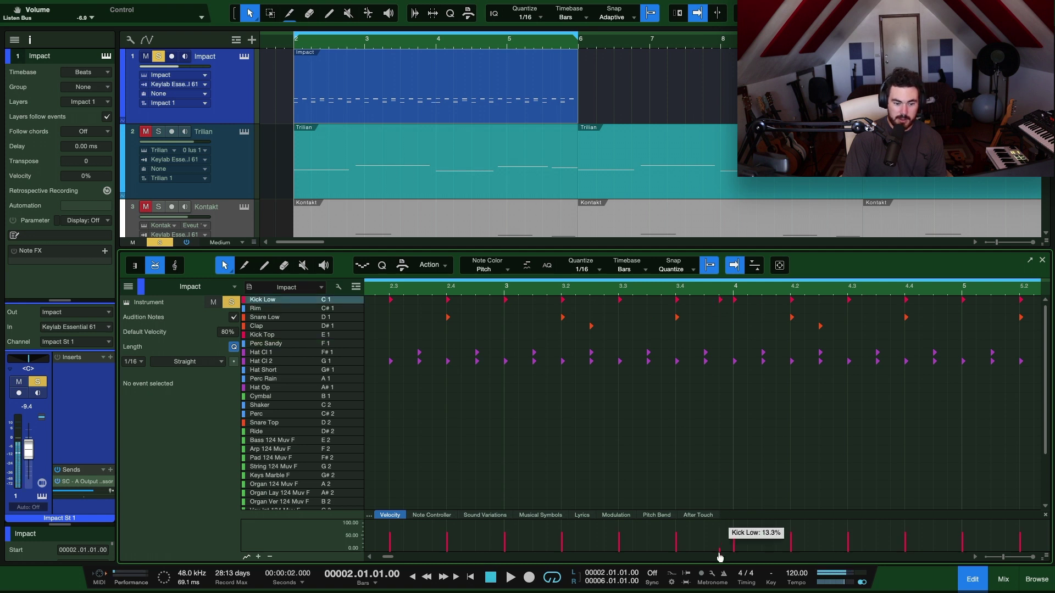
# Step: Play the part and mute the Hat Cl 1 and Hat Cl 2 notes on the offbeat of bar 4, beat 4
pyautogui.hscroll(5, 719, 557)
pyautogui.hscroll(-1, 568, 393)
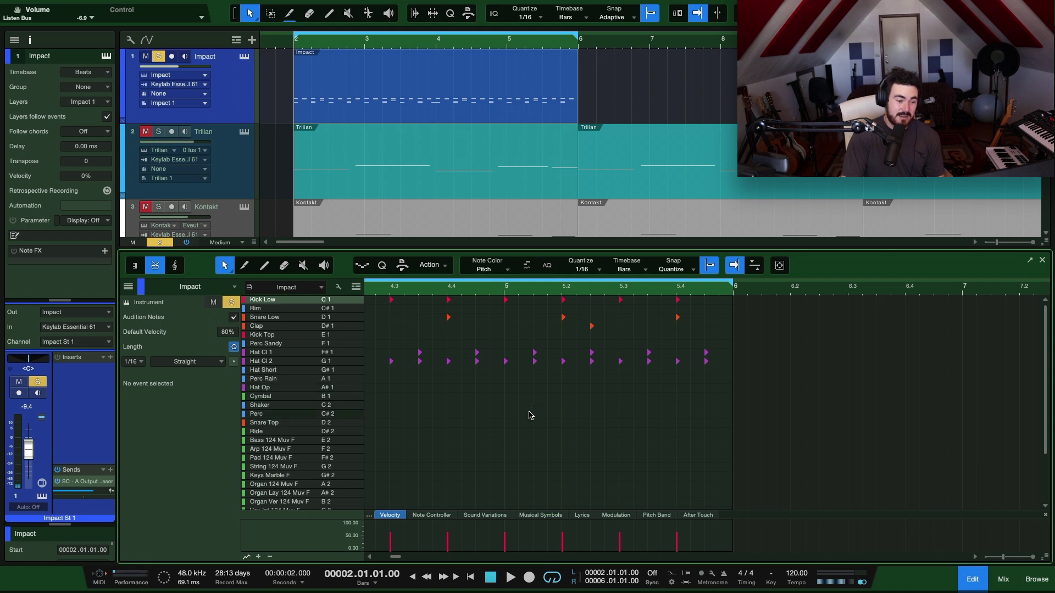
pyautogui.press('space')
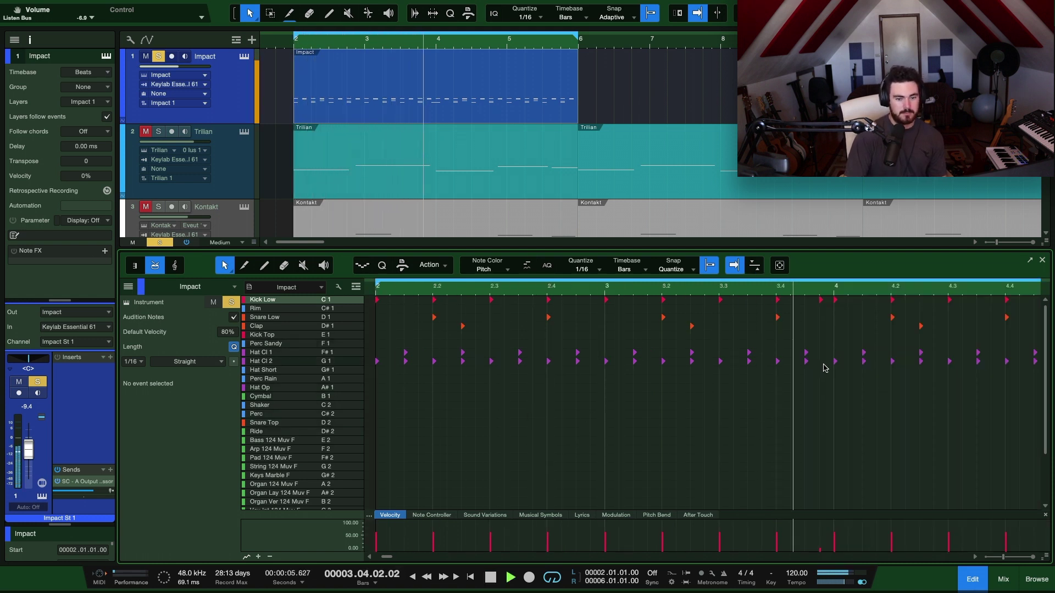
pyautogui.press('6')
pyautogui.moveTo(802, 348); pyautogui.dragTo(811, 366)
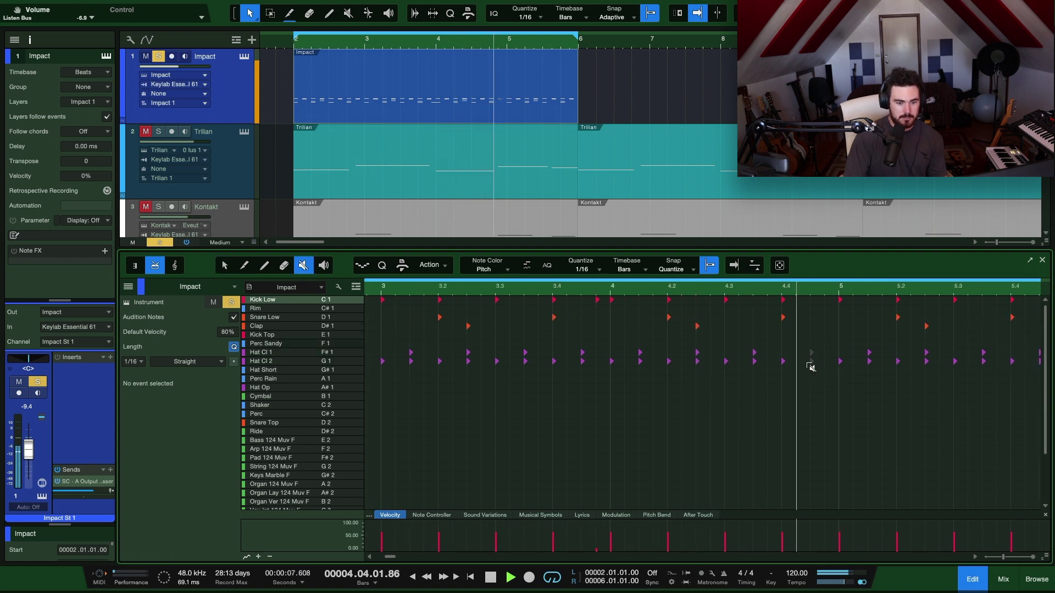
# Step: Add two Kick Low notes on the last two sixteenths of bar 5 and lower the velocity of both
pyautogui.press('1')
pyautogui.click(690, 300)
pyautogui.click(704, 300)
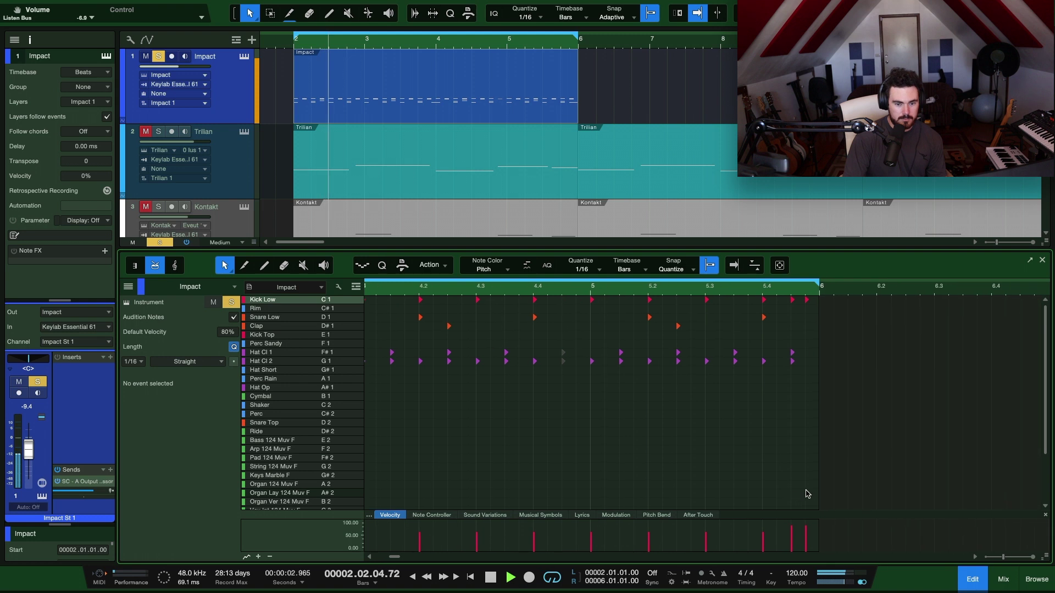
pyautogui.moveTo(831, 291); pyautogui.dragTo(786, 311)
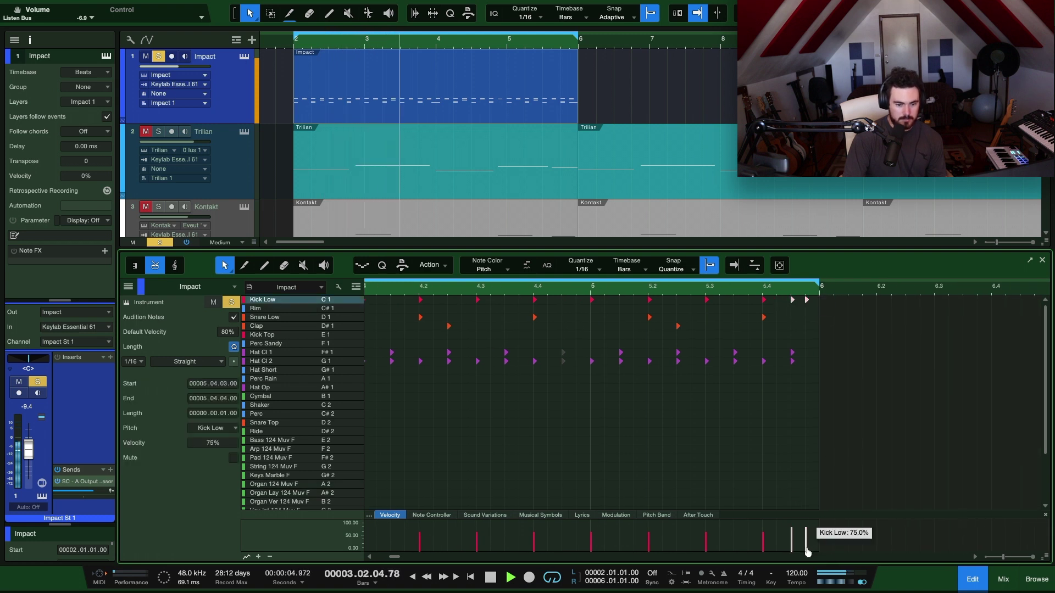
pyautogui.click(773, 410)
pyautogui.press('w')
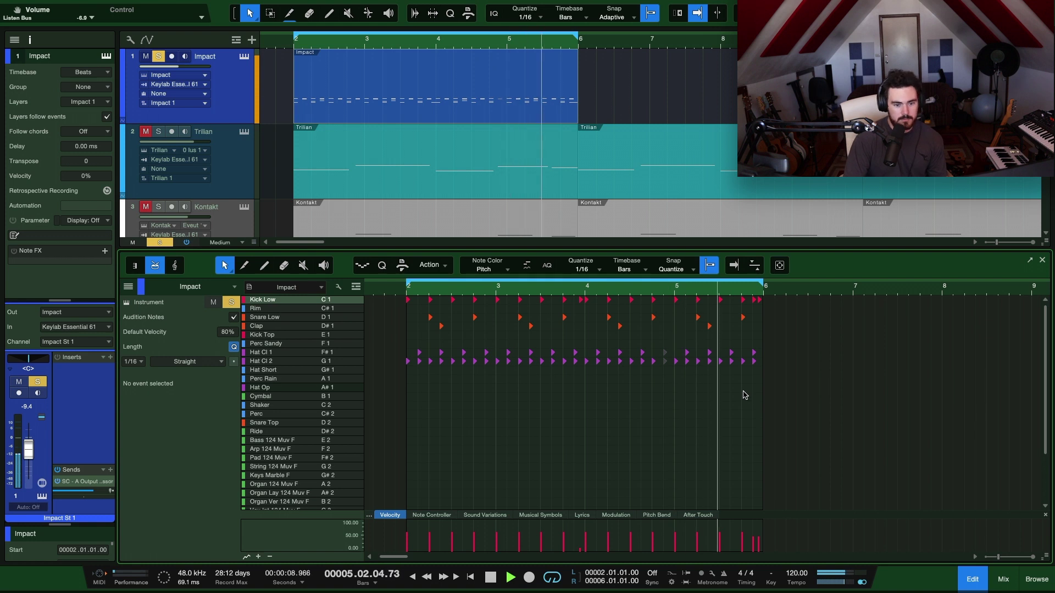
pyautogui.press('f')
pyautogui.press('space')
# Step: Humanize all drum notes with a -10% to 0% velocity range and a -0.00.04 note start range, and play the result
pyautogui.hotkey('shift', 'e')
pyautogui.press('super+a')
pyautogui.rightClick(568, 334)
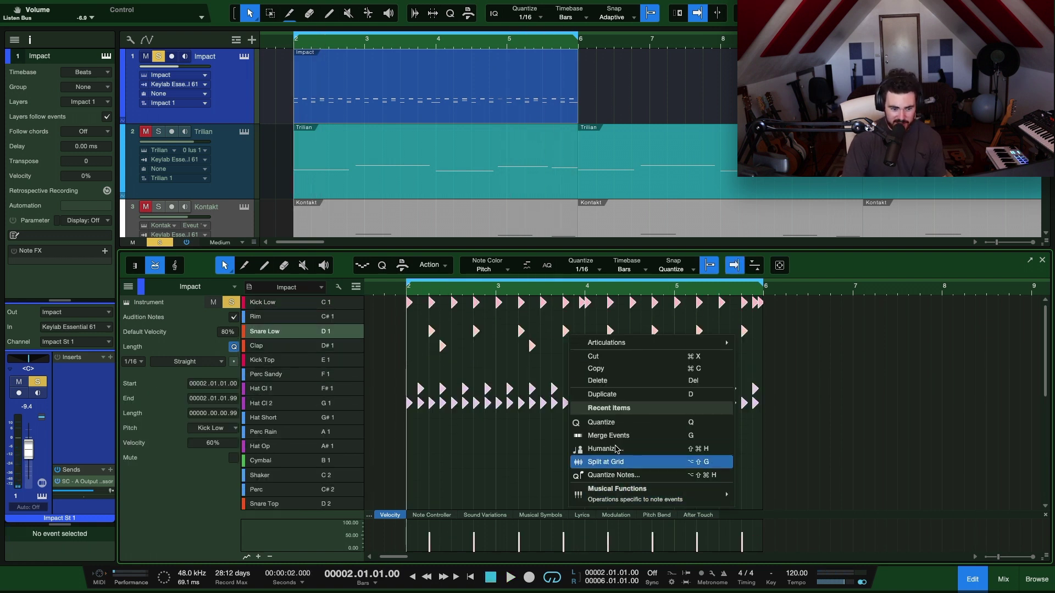
pyautogui.moveTo(621, 494)
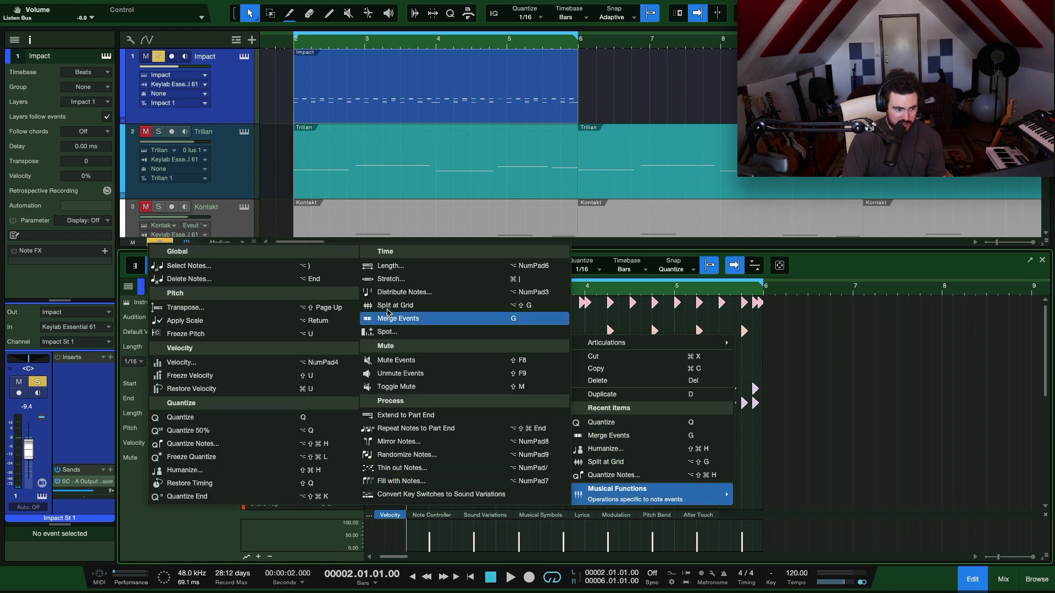
pyautogui.click(185, 470)
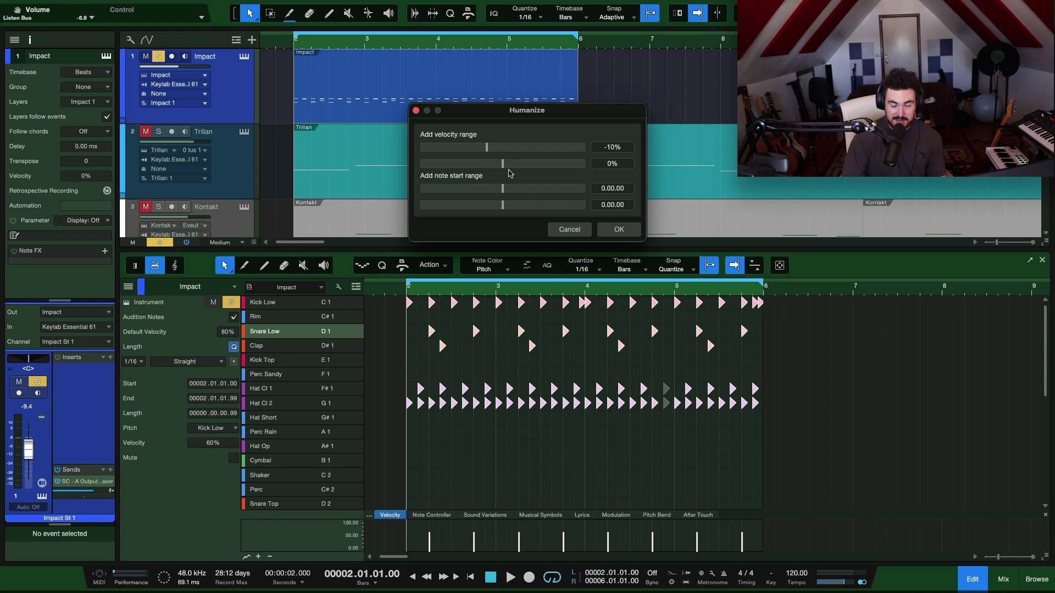
pyautogui.moveTo(515, 189); pyautogui.dragTo(495, 189)
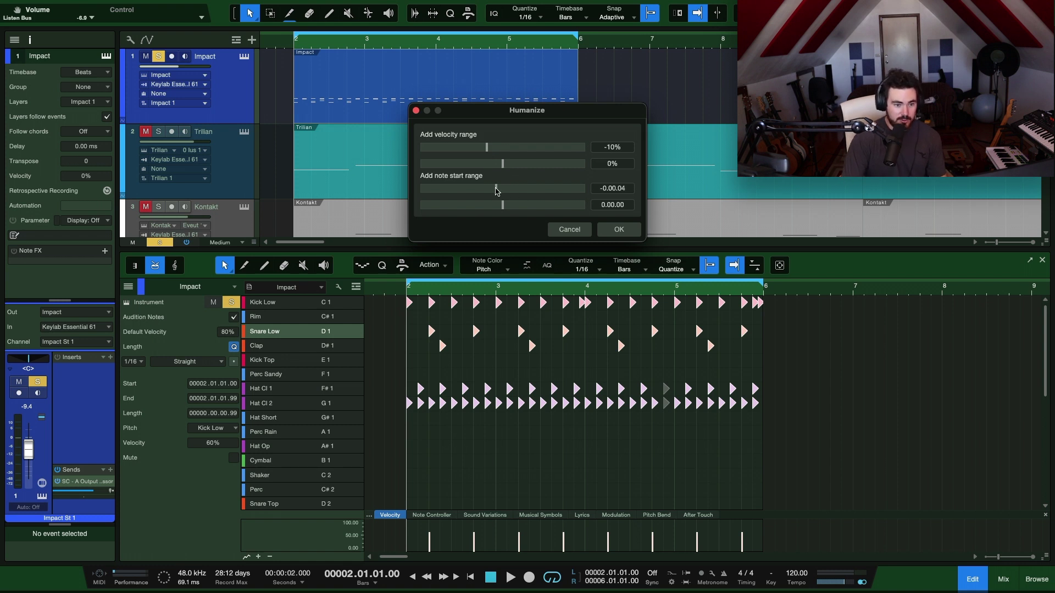
pyautogui.click(640, 228)
pyautogui.press('space')
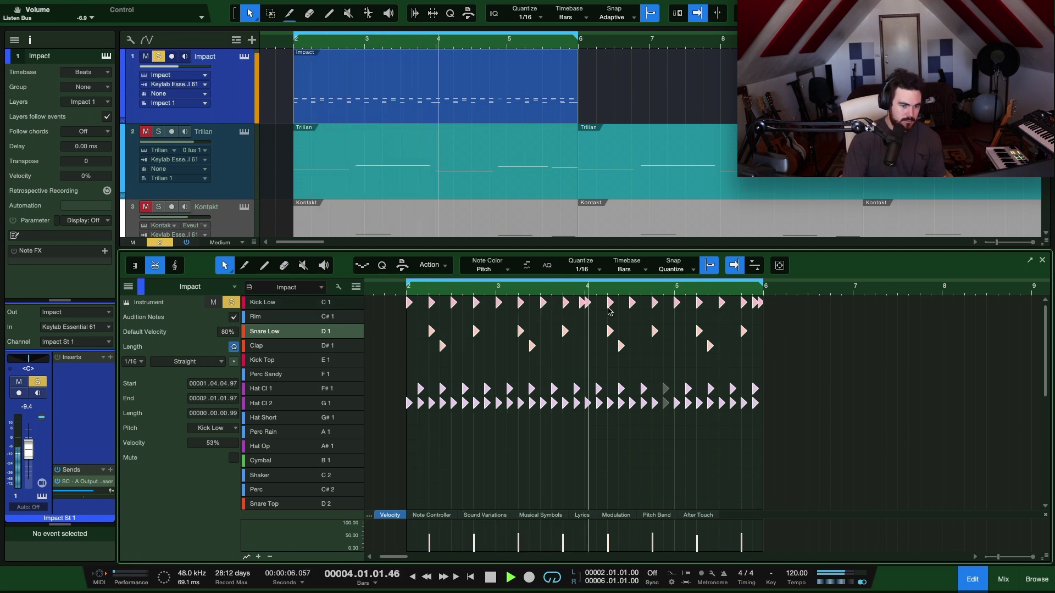
pyautogui.click(592, 365)
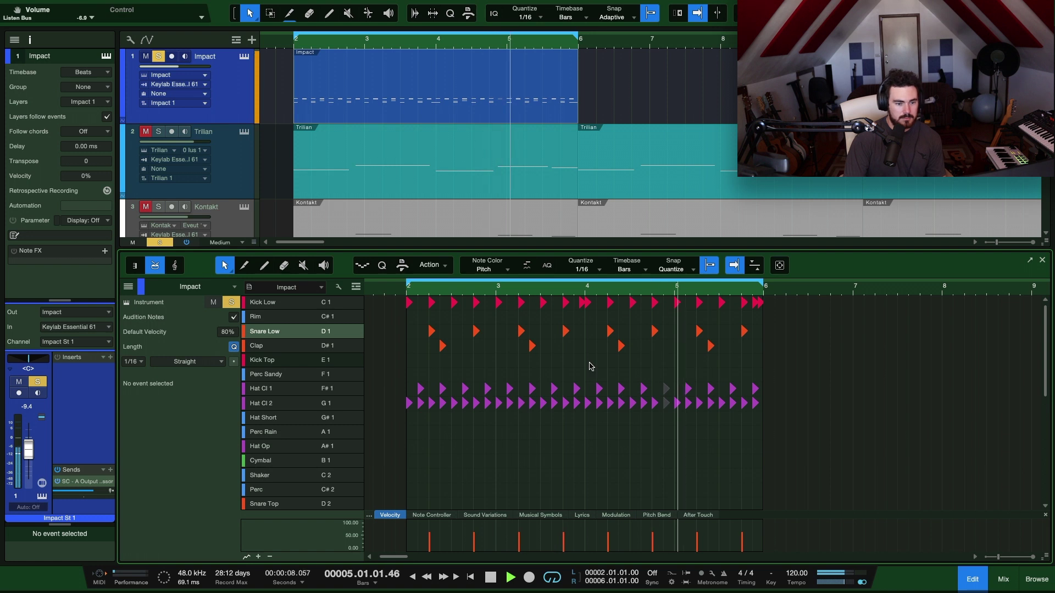